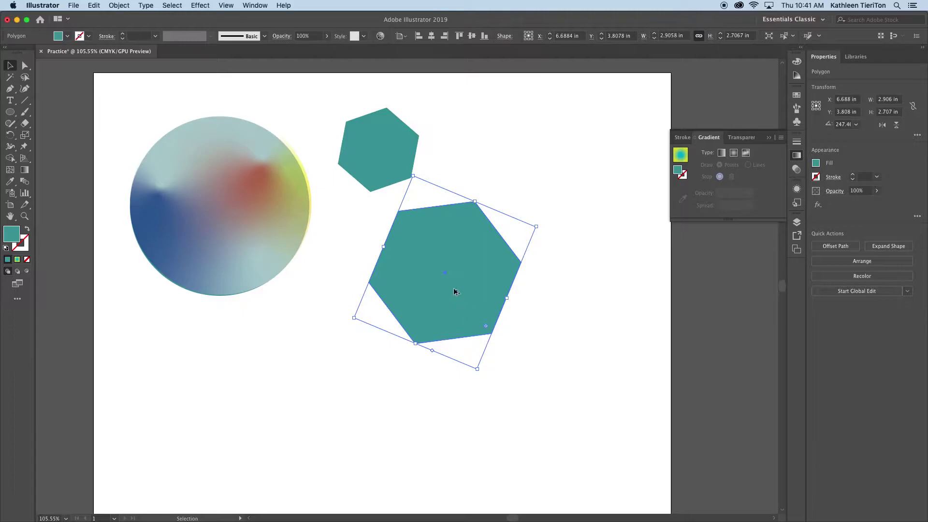
Duplicate the larger hexagon below and to the left, enlarge the copy slightly, and position it near the bottom of the artboard
drag(456, 286, 330, 406)
drag(415, 361, 443, 348)
drag(287, 418, 277, 438)
click(487, 405)
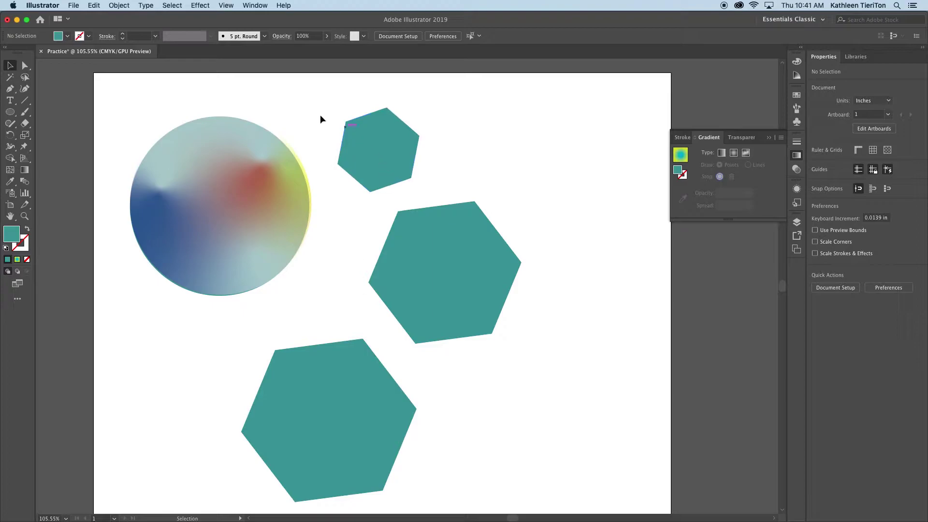
Delete the gradient circle and shift the three hexagons together slightly up and to the left
click(223, 238)
key(Delete)
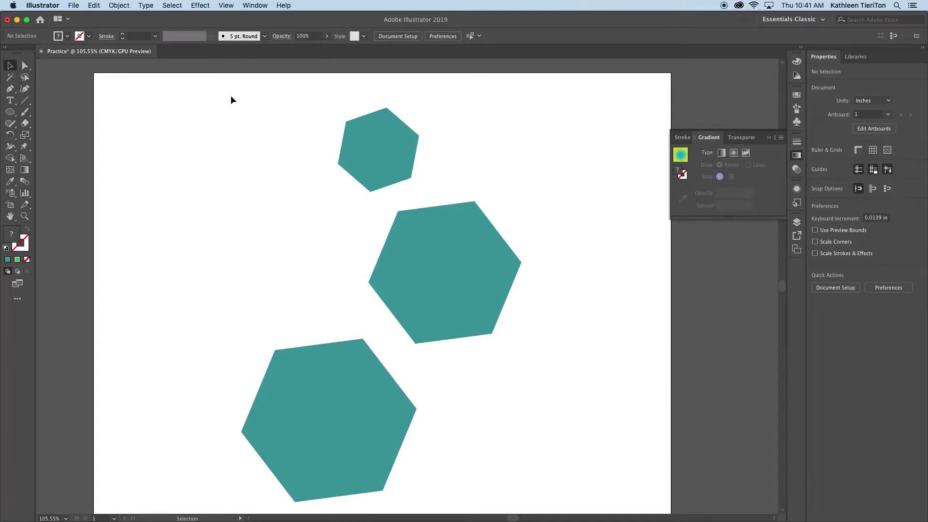
drag(225, 93, 530, 503)
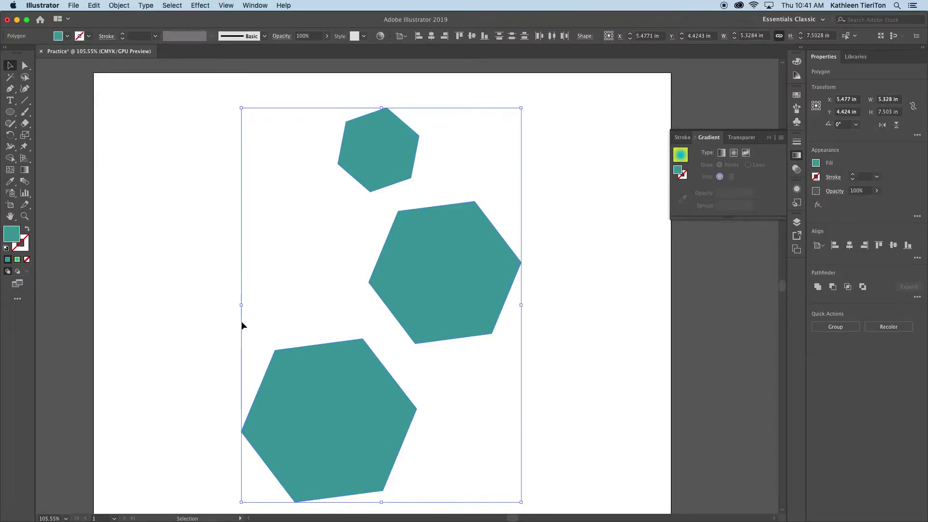
drag(431, 314, 419, 285)
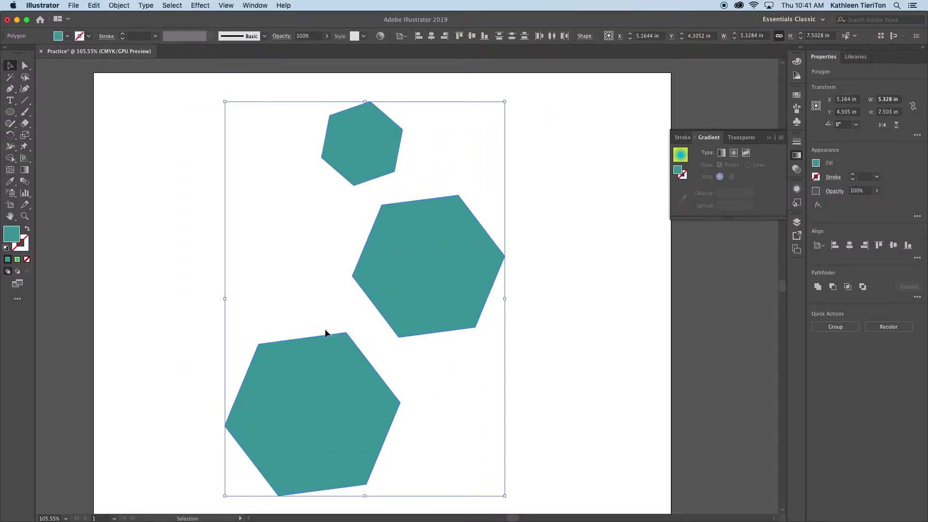
Group the three hexagons and move the group as a single object farther left on the artboard
right_click(401, 250)
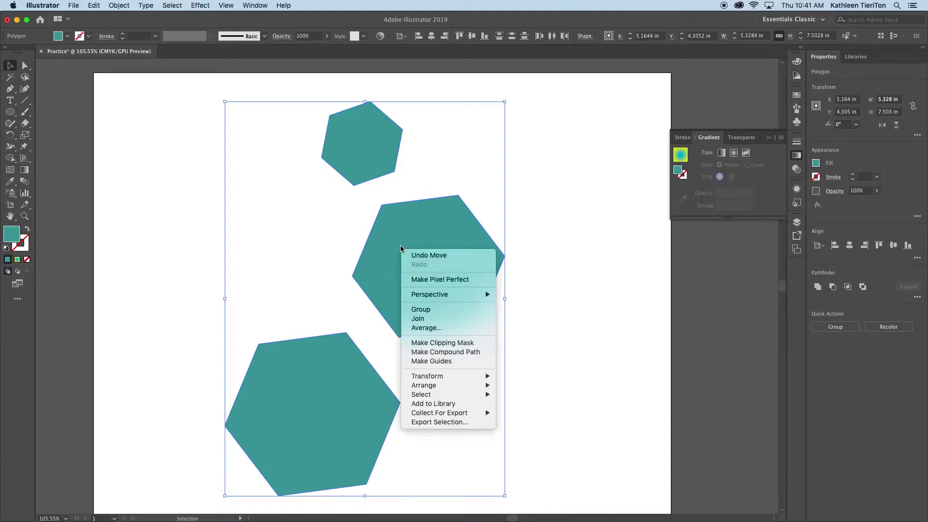
click(420, 309)
click(583, 283)
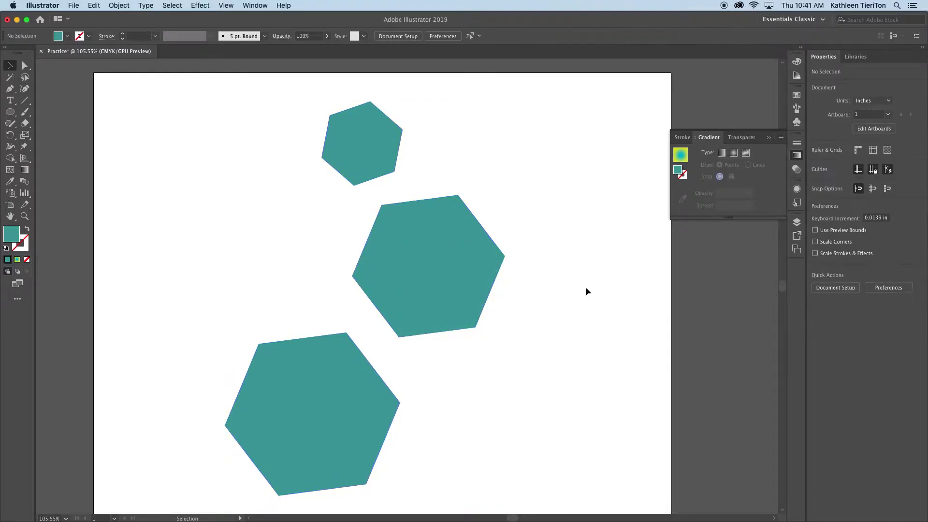
drag(392, 232, 443, 258)
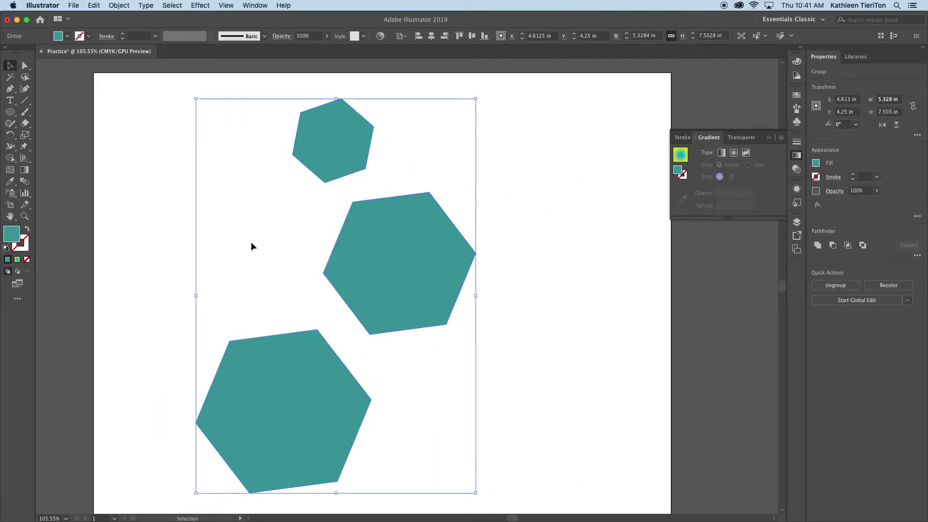
right_click(373, 279)
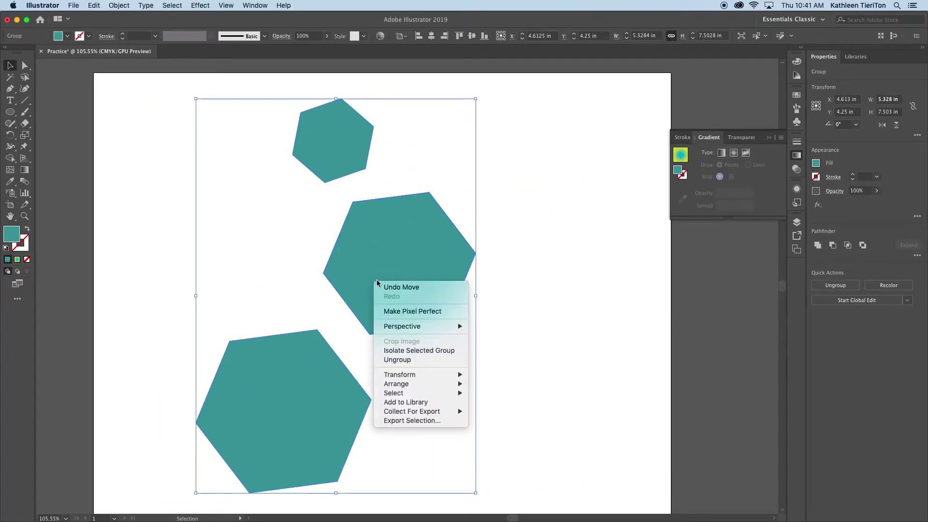
click(413, 350)
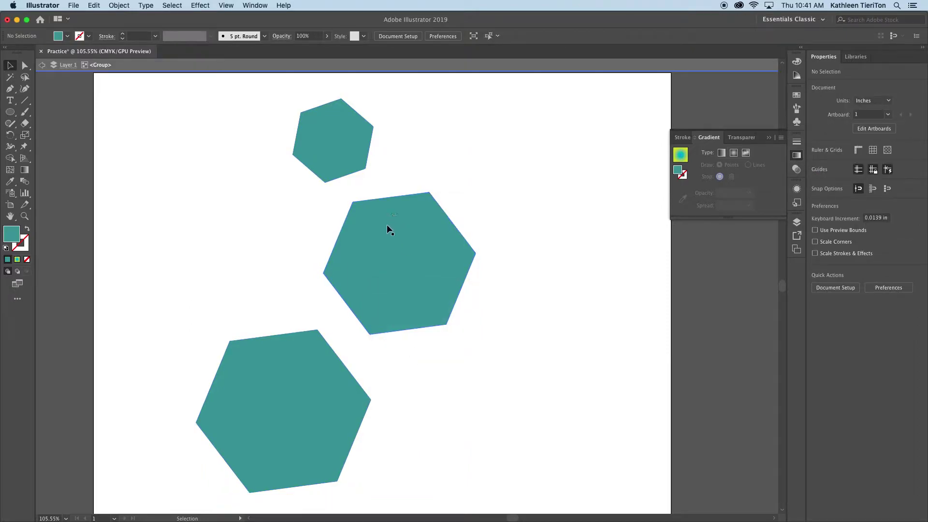
key(Escape)
right_click(382, 283)
key(Escape)
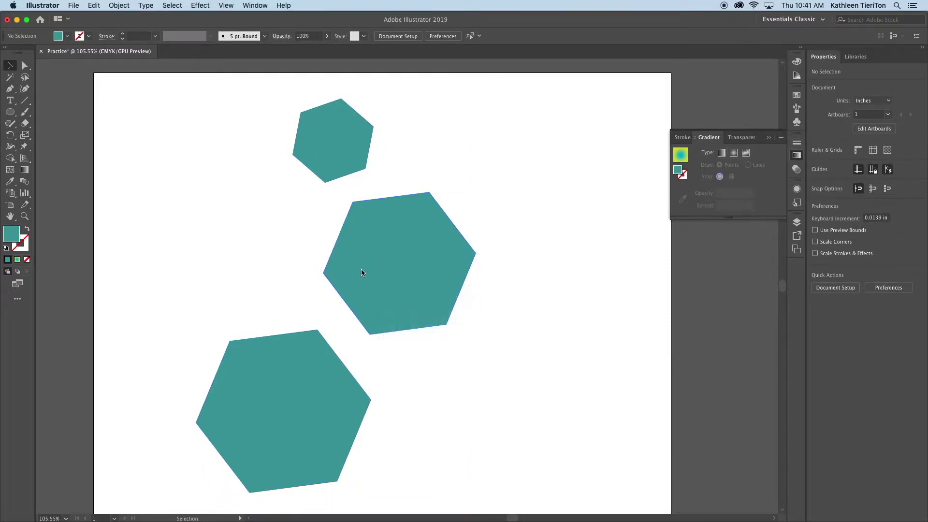
Ungroup the three hexagons so each one can be moved separately
click(361, 273)
right_click(387, 296)
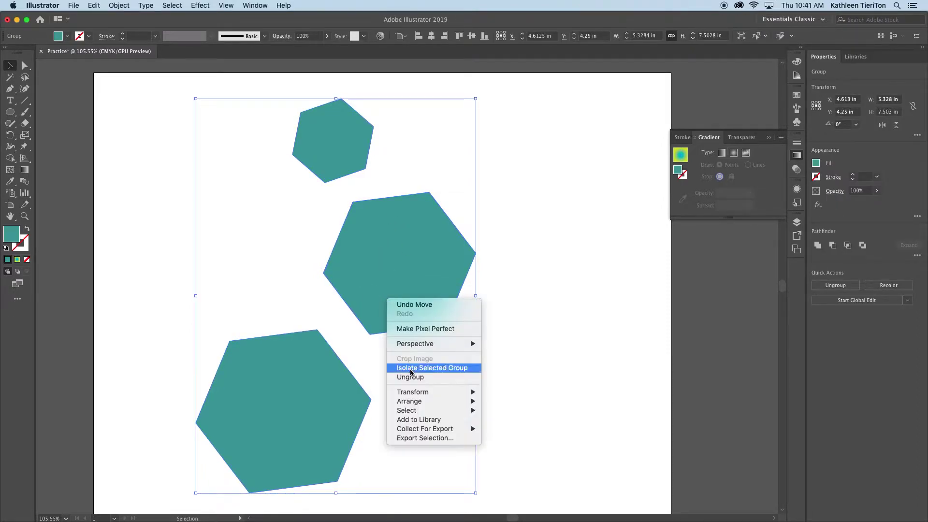
key(Escape)
click(519, 276)
Move the medium hexagon up beside the small one, and move the largest hexagon up beneath the small one
drag(413, 272, 468, 201)
drag(334, 390, 359, 280)
click(509, 380)
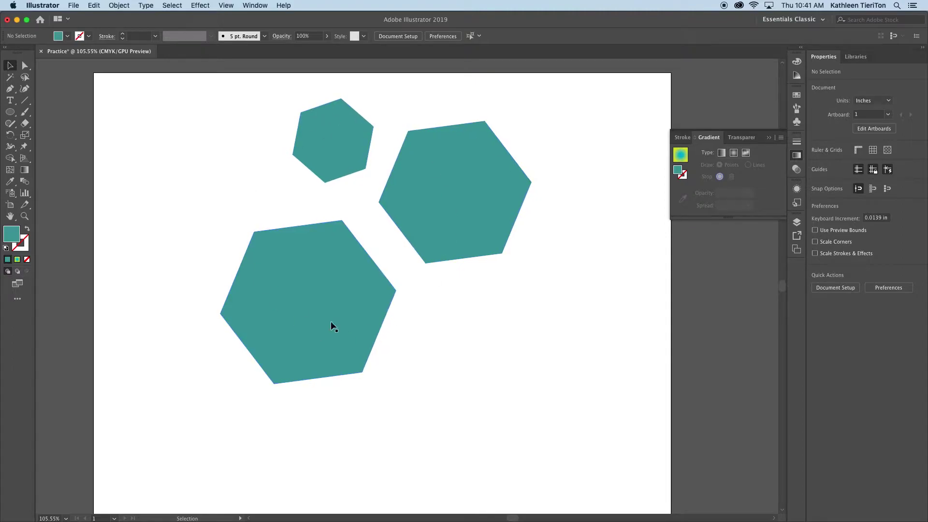
Select only the largest and medium hexagons and move them together slightly up and to the right
click(358, 311)
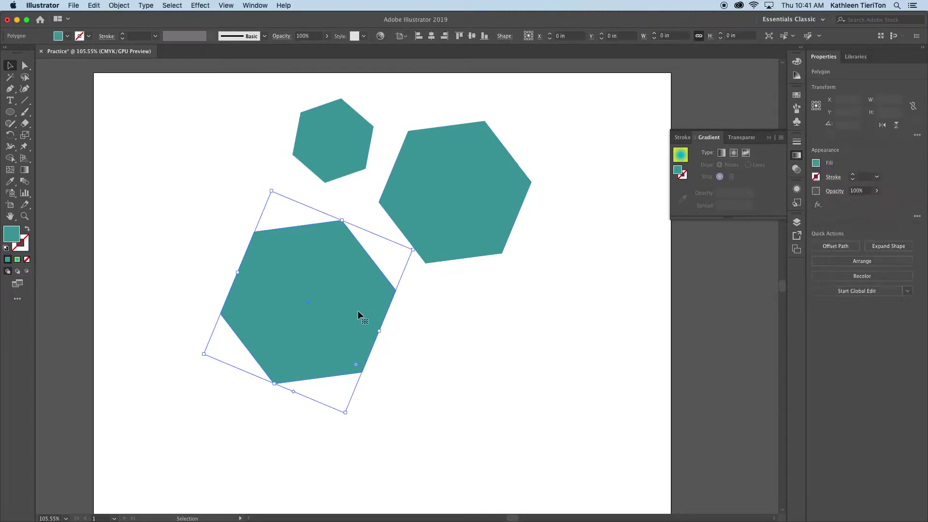
shift+click(418, 199)
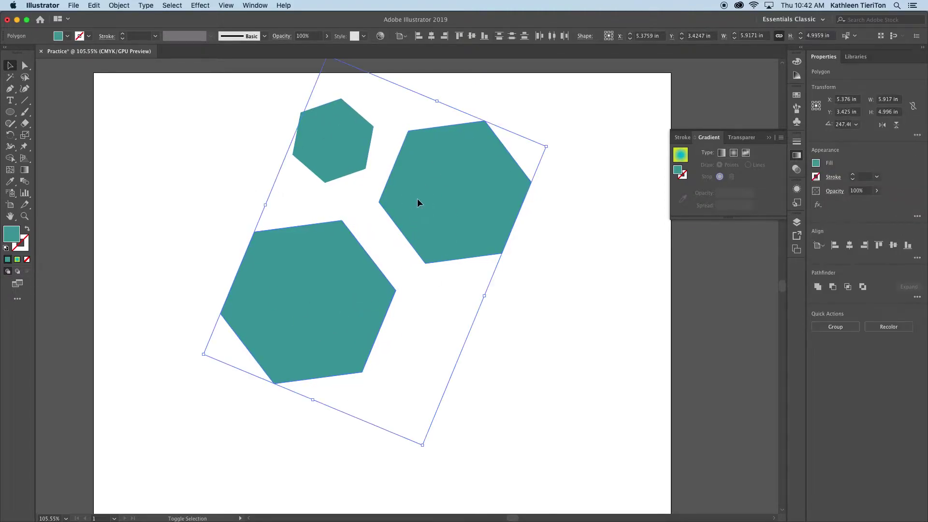
drag(427, 222, 448, 213)
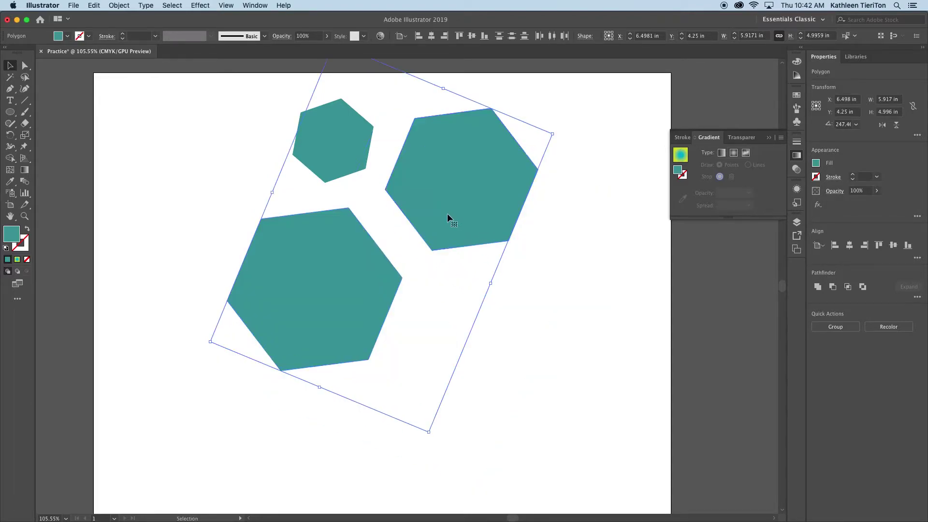
click(578, 310)
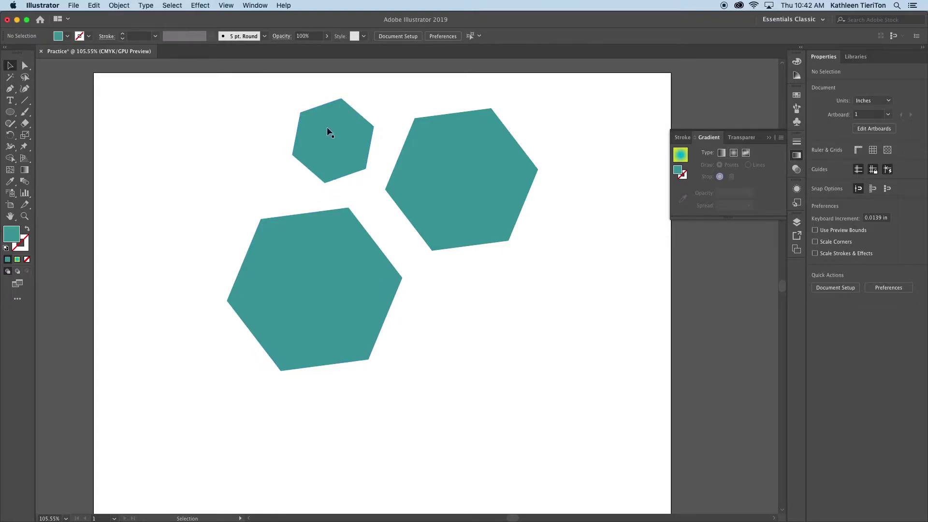
Select all three hexagons and move them together toward the left side of the artboard
drag(228, 124, 570, 290)
click(570, 289)
click(303, 320)
shift+click(315, 161)
shift+click(453, 190)
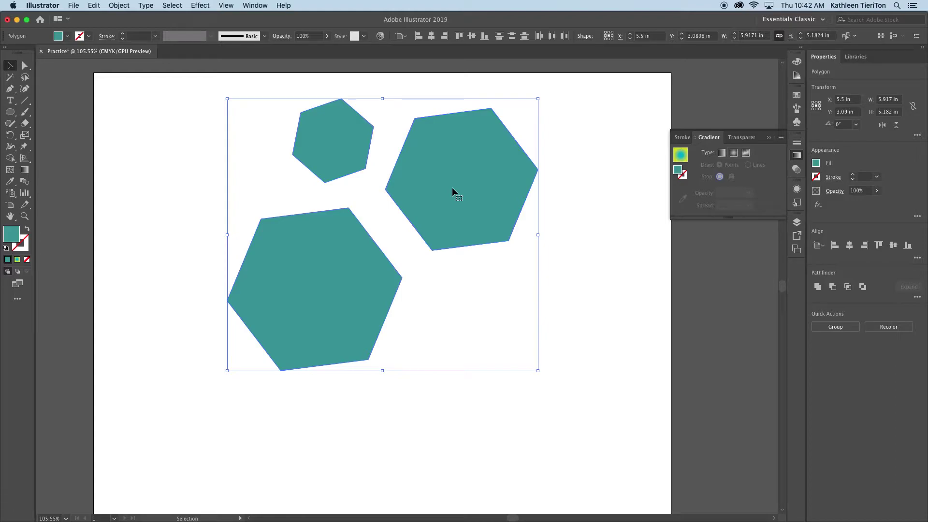
drag(453, 189, 370, 197)
click(539, 242)
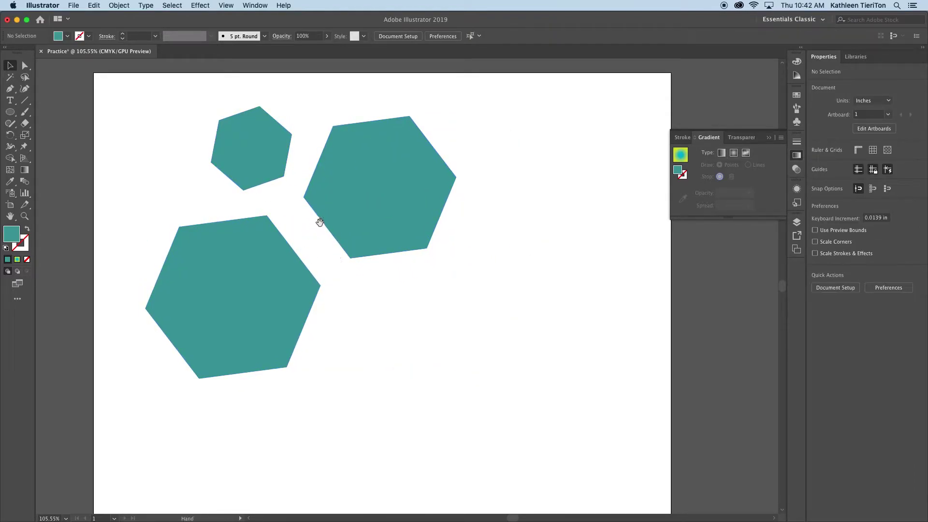
Zoom in to 400% to examine the small hexagon up close, and fit the whole artboard back in the window
key(space)
mouse_move(251, 201)
mouse_down()
mouse_move(310, 247)
mouse_move(275, 176)
mouse_move(240, 274)
mouse_move(285, 180)
mouse_move(186, 224)
mouse_move(282, 247)
mouse_move(227, 192)
mouse_move(249, 259)
mouse_move(275, 182)
mouse_move(244, 200)
mouse_up()
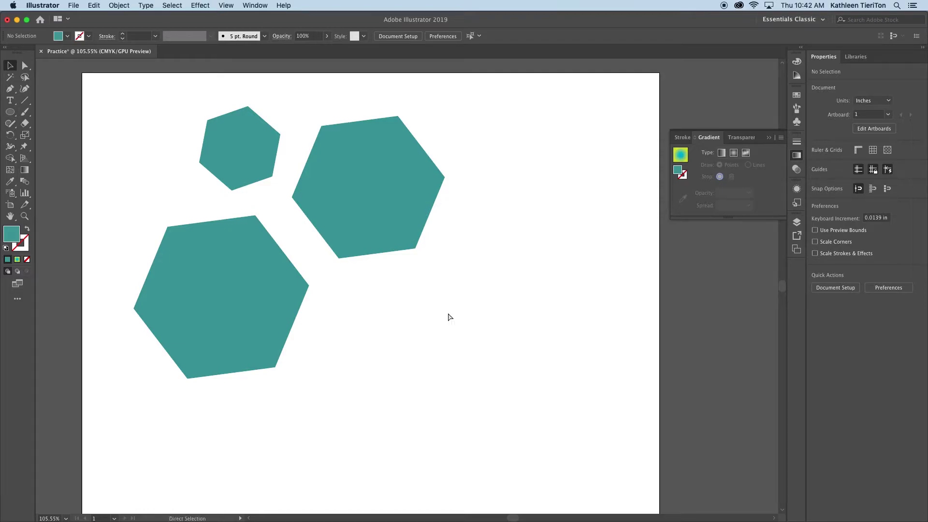
key(super+equal)
key(super+equal)
key(super+equal)
key(super+equal)
key(space)
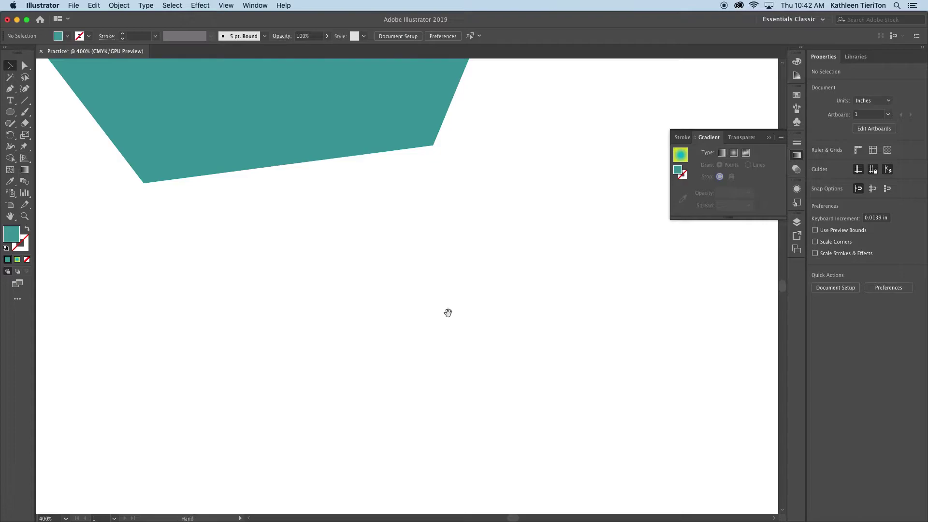
drag(251, 184, 360, 254)
drag(321, 153, 408, 261)
drag(279, 164, 379, 247)
drag(303, 191, 422, 265)
drag(384, 163, 437, 224)
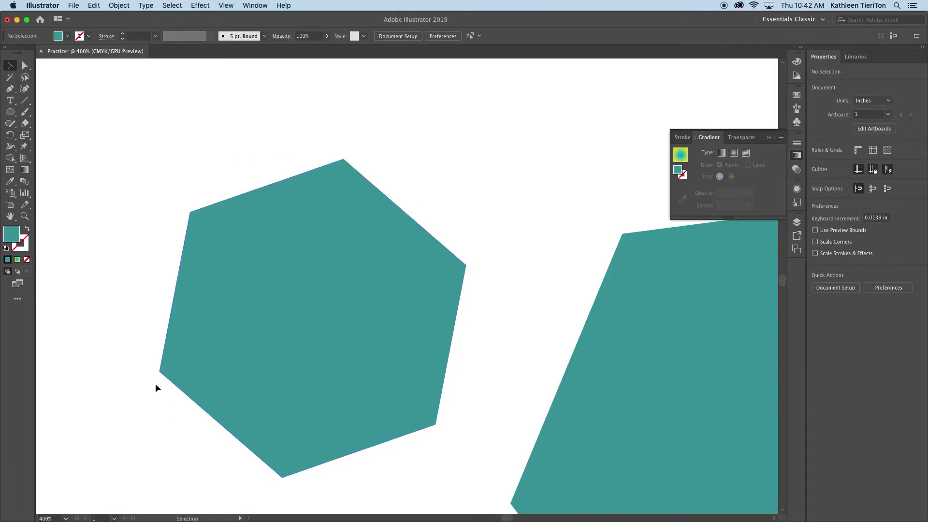
click(196, 209)
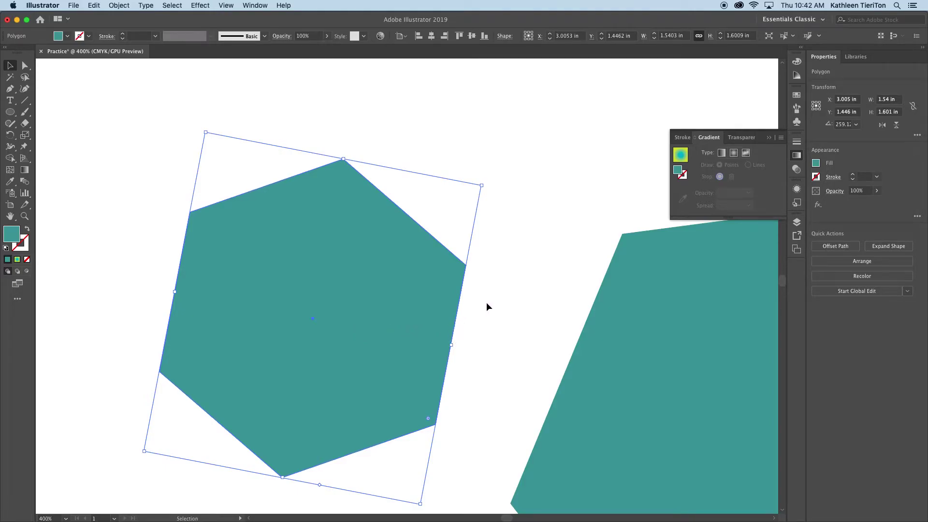
key(super+0)
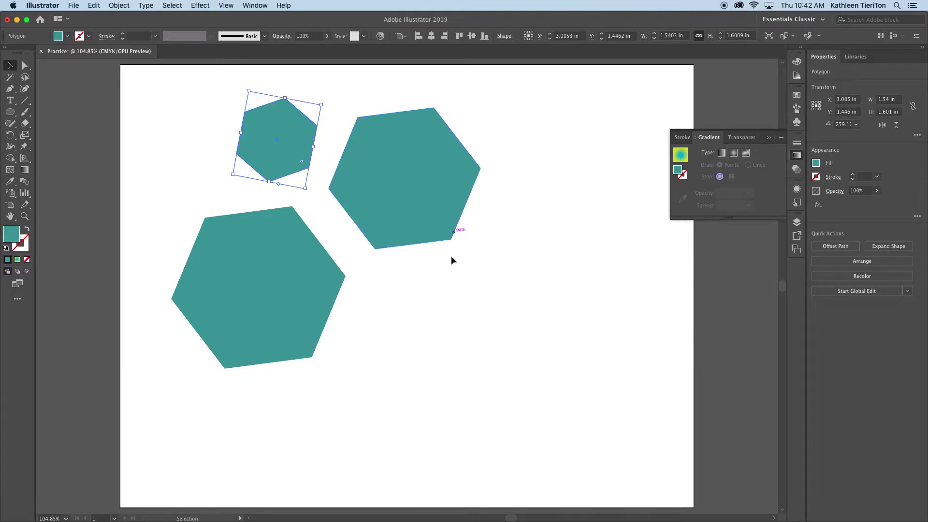
click(451, 281)
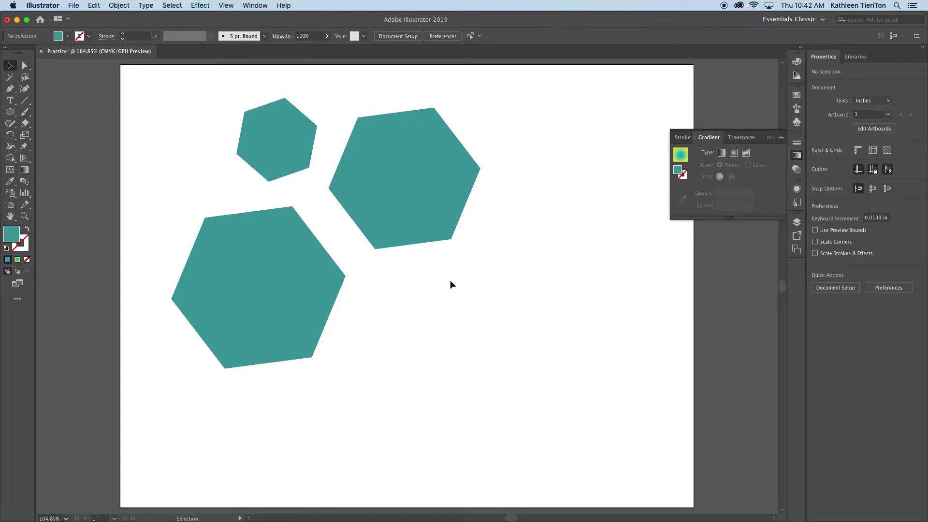
Undo the last move of the three hexagons and redo it
key(a)
key(super+z)
key(v)
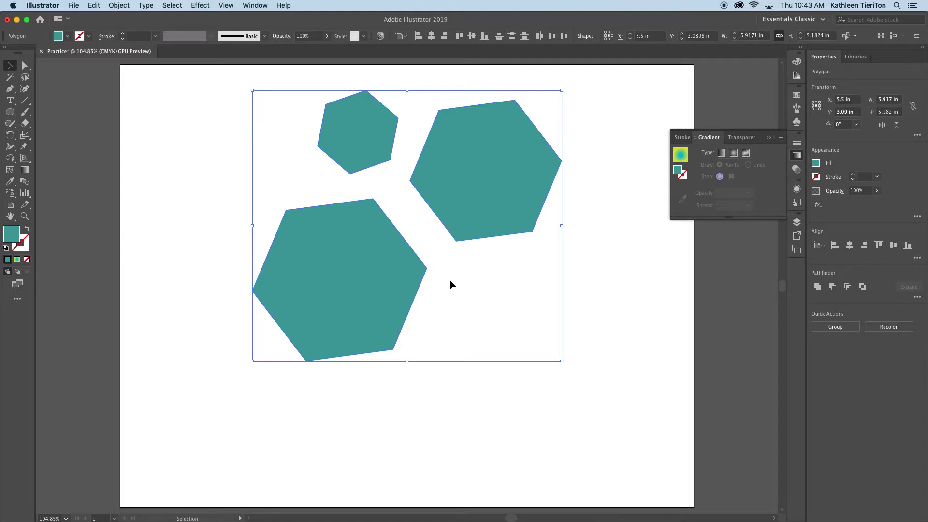
key(super+shift+z)
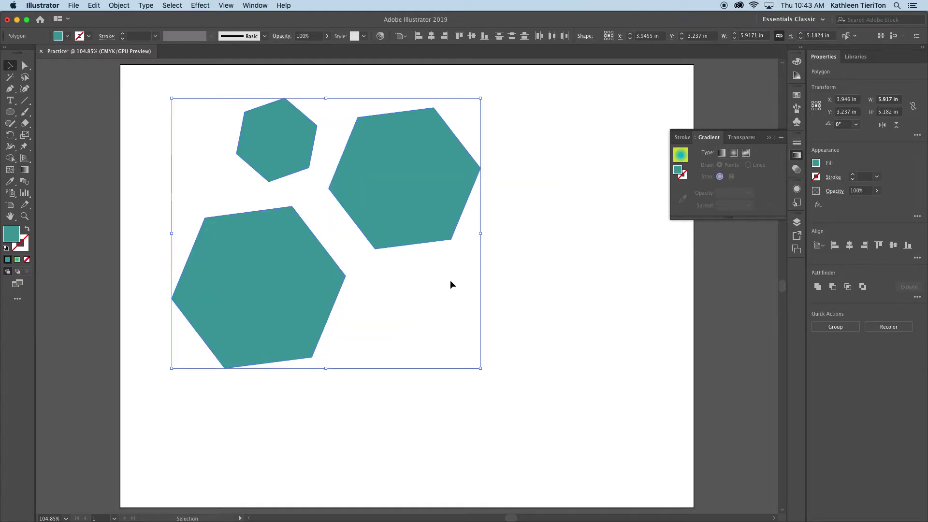
click(577, 208)
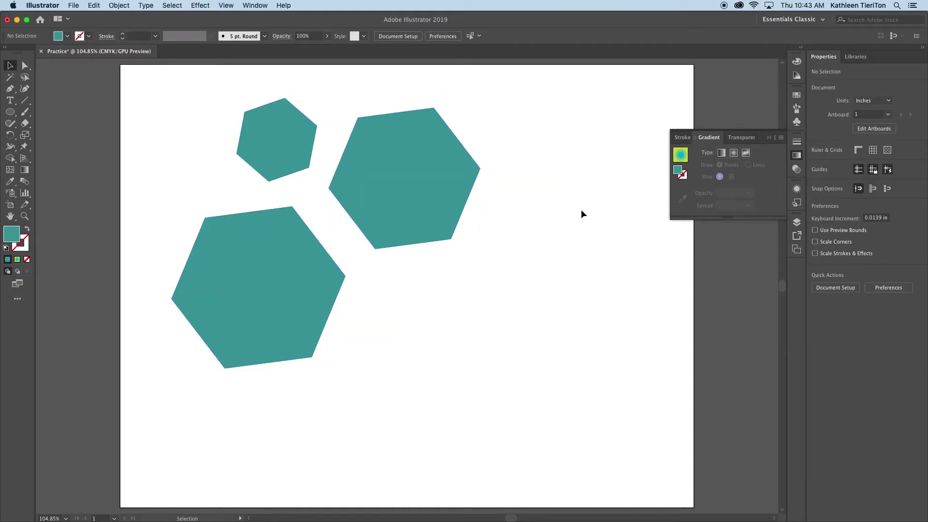
Show the rulers and place a vertical guide at about 5.5 in and a horizontal guide at about 4.25 in
scroll(192, 111, up, 1)
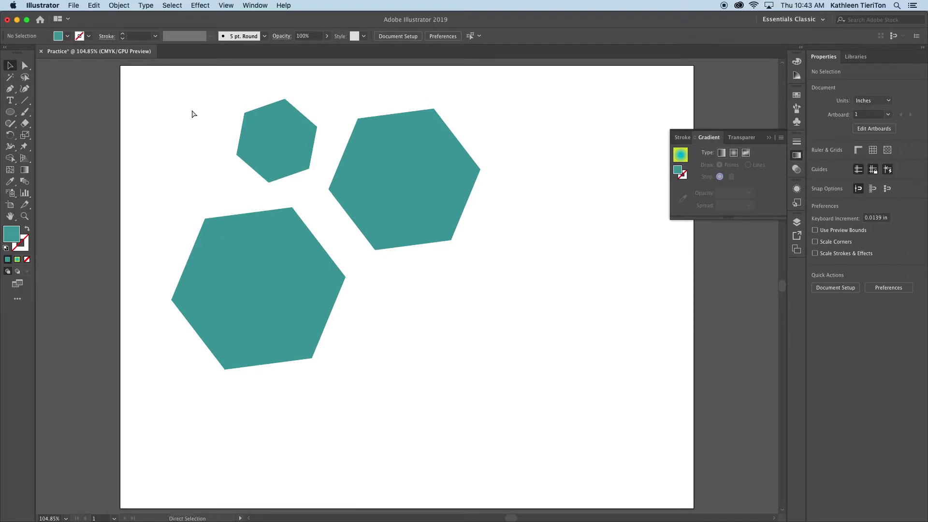
key(super+r)
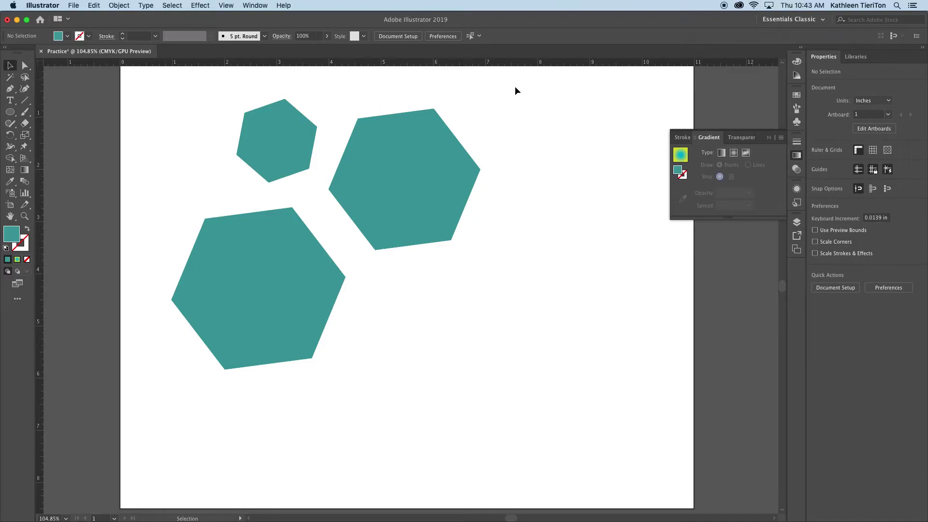
drag(41, 120, 454, 137)
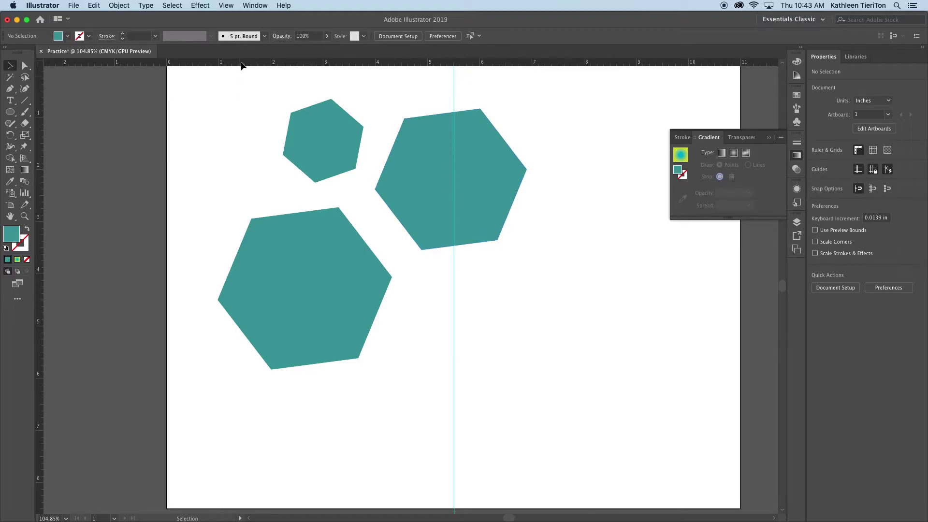
drag(240, 63, 238, 286)
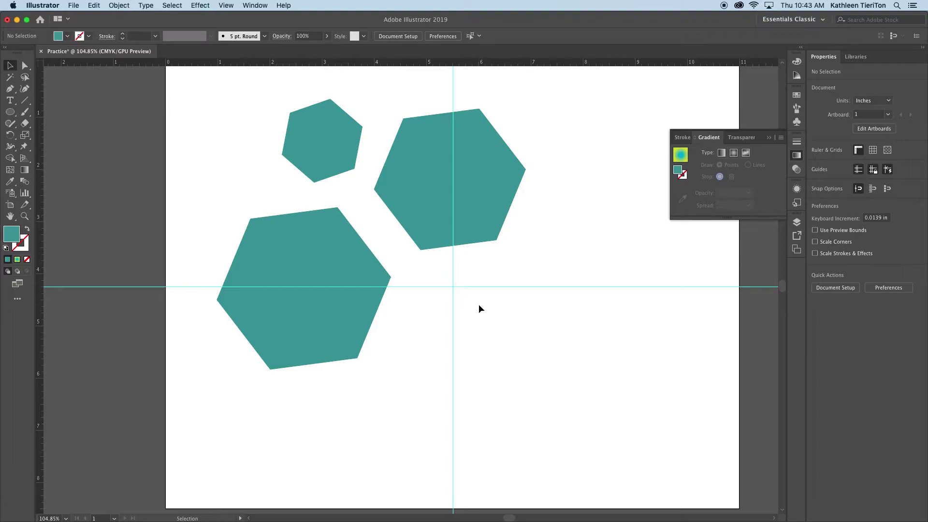
Clear all guides from the document
scroll(479, 305, right, 3)
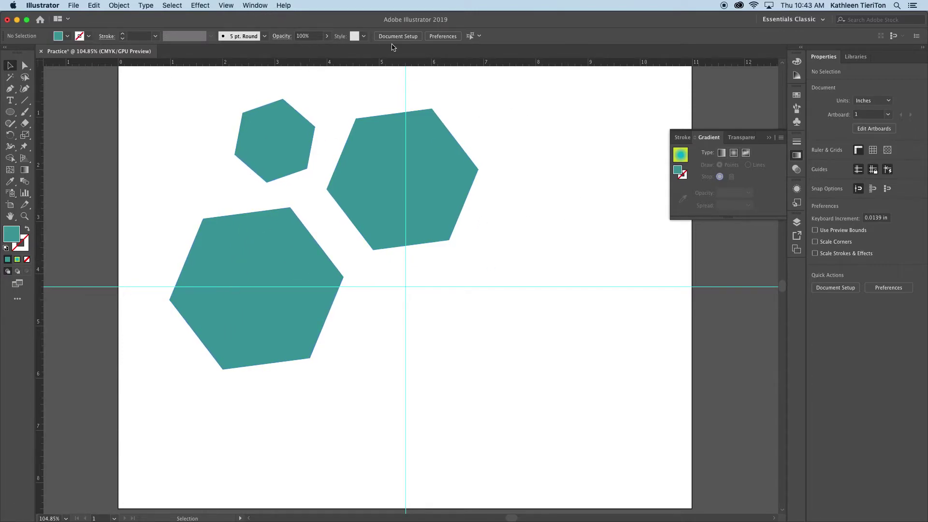
click(232, 6)
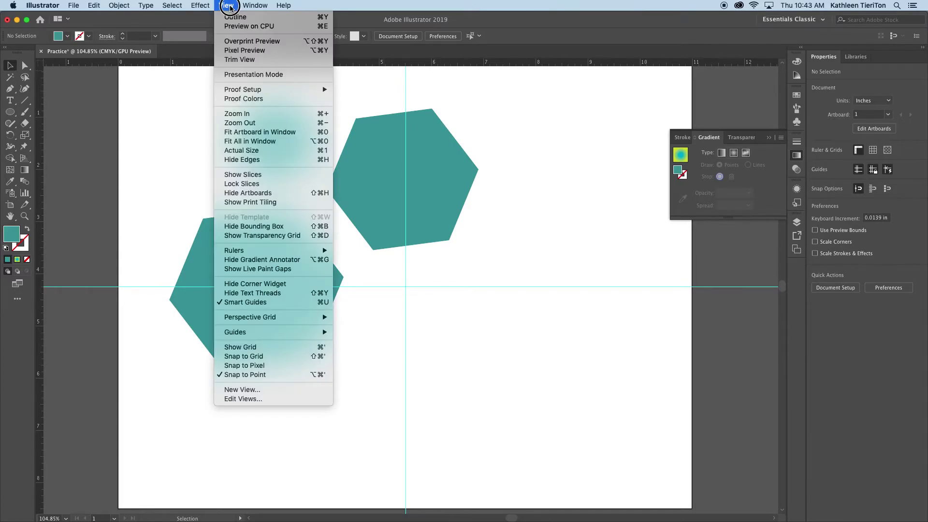
mouse_move(307, 333)
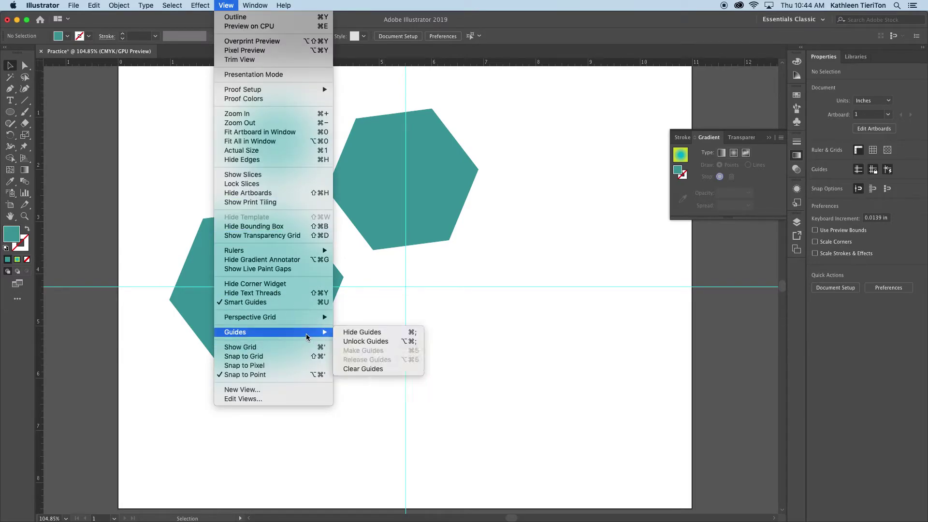
click(378, 371)
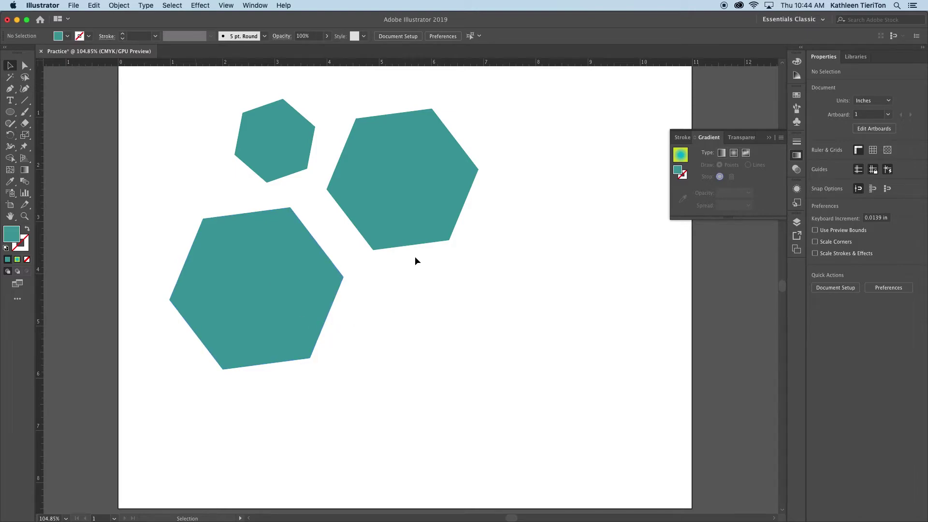
Delete the two larger hexagons from the artboard, keeping only the small one
drag(303, 302, 305, 358)
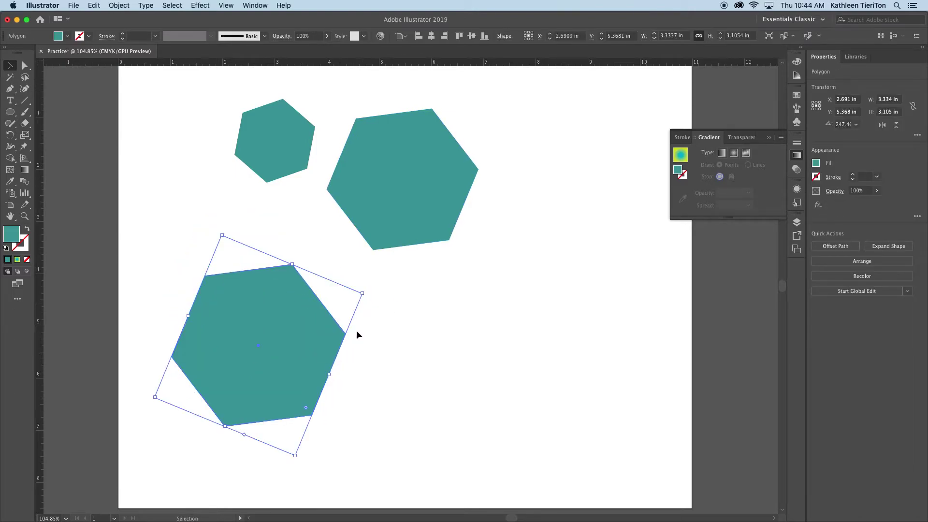
key(Delete)
click(379, 218)
key(Delete)
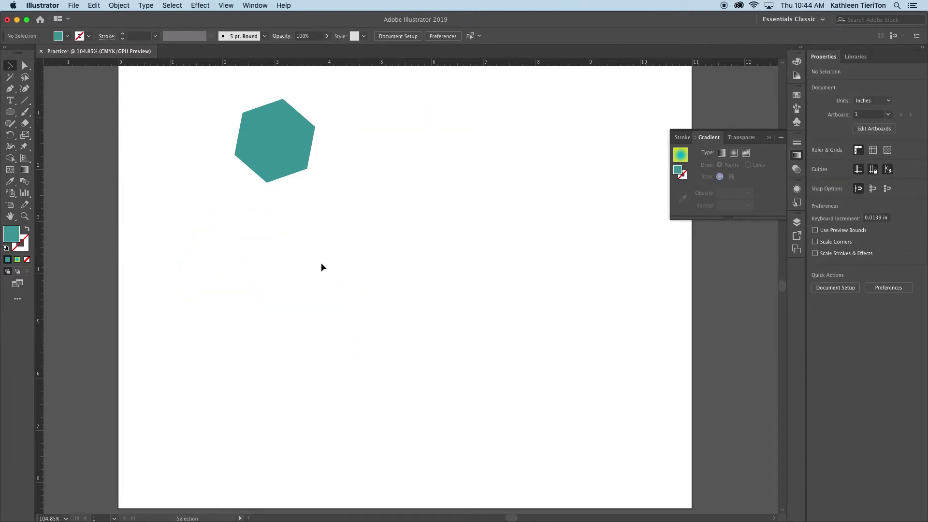
Draw a circle about 4.76 in wide to the lower right of the remaining hexagon
key(l)
drag(328, 205, 576, 359)
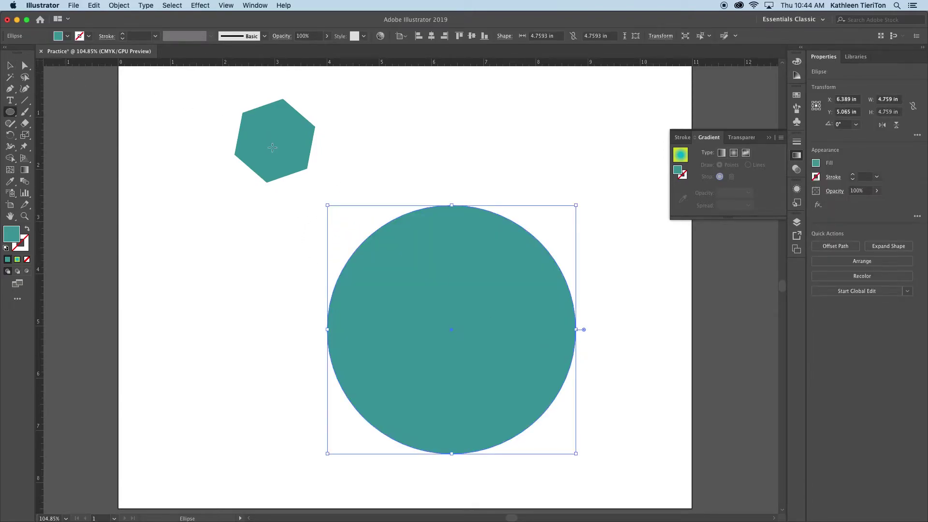
Move the small hexagon to the left of the circle and scale it up to roughly twice its size
key(v)
drag(271, 147, 188, 282)
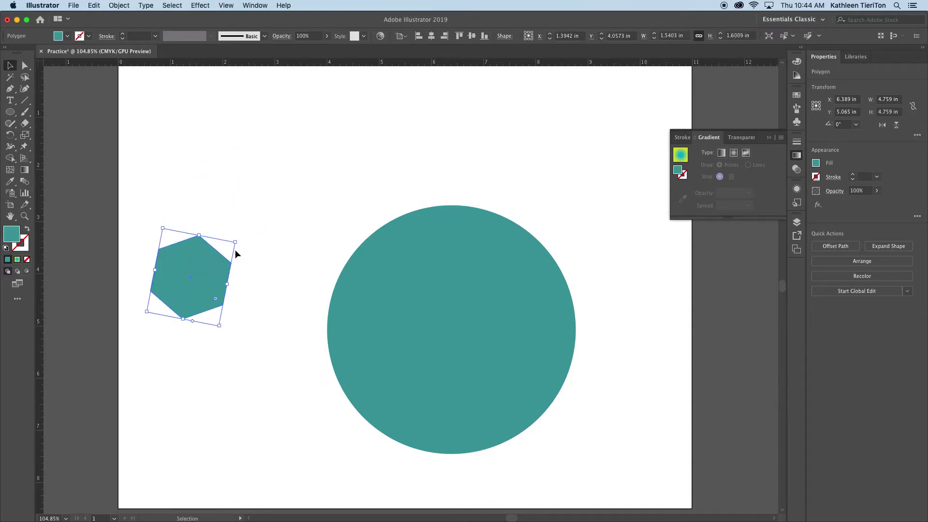
drag(236, 243, 353, 179)
click(190, 170)
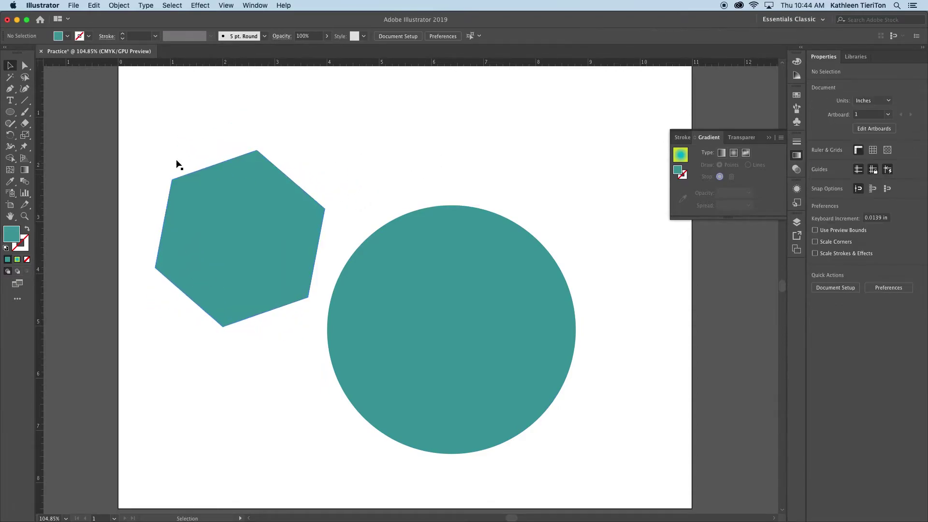
Select the circle with the Direct Selection tool and compare its anchor points with the Selection tool's bounding box
click(25, 65)
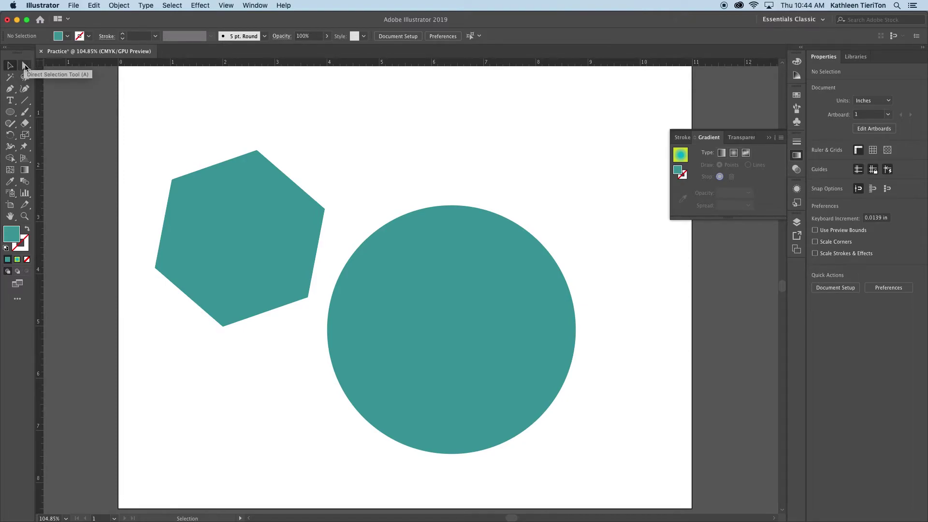
click(25, 66)
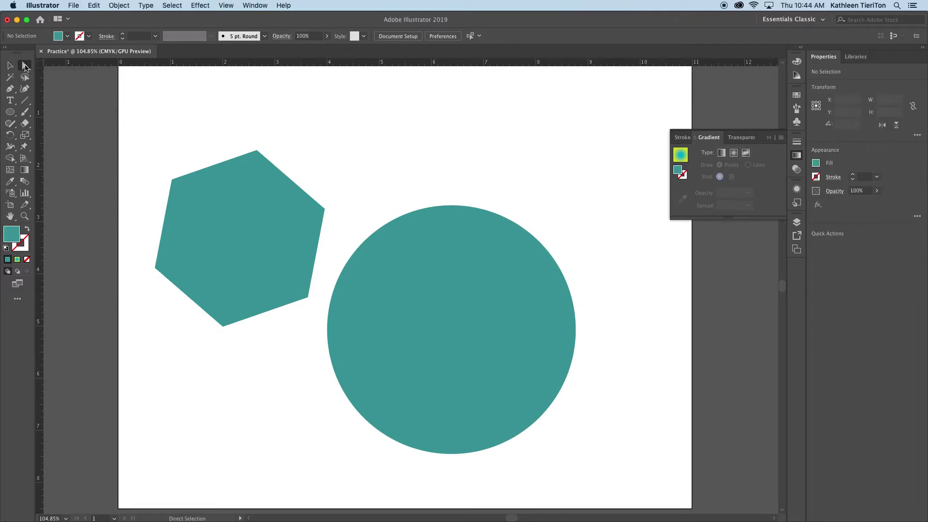
click(381, 232)
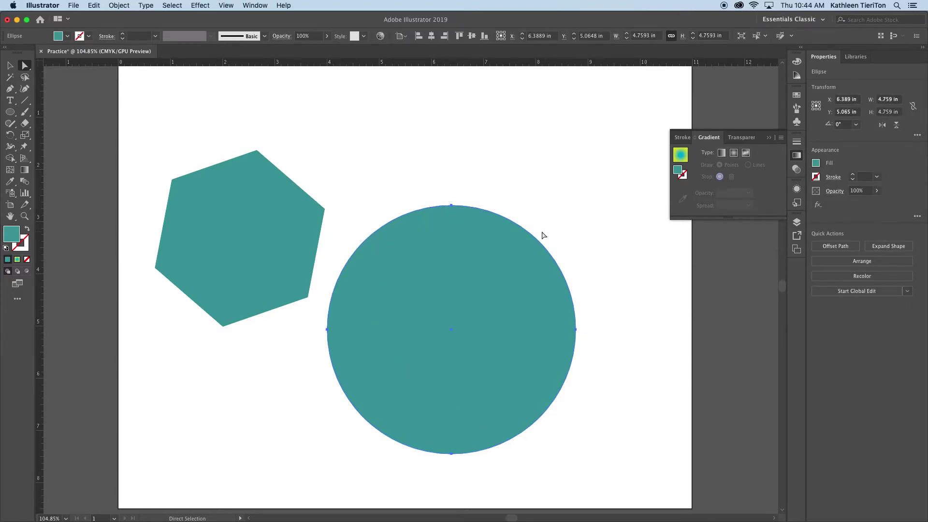
click(10, 66)
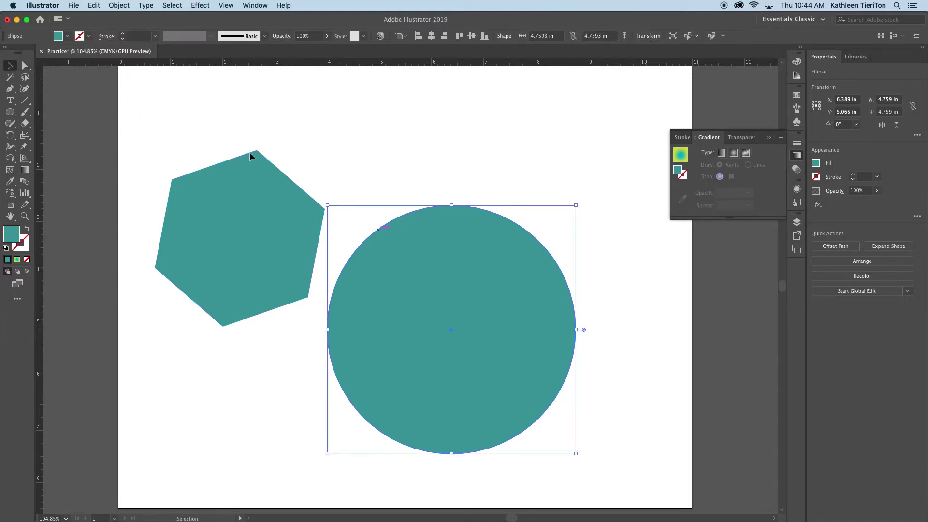
click(25, 66)
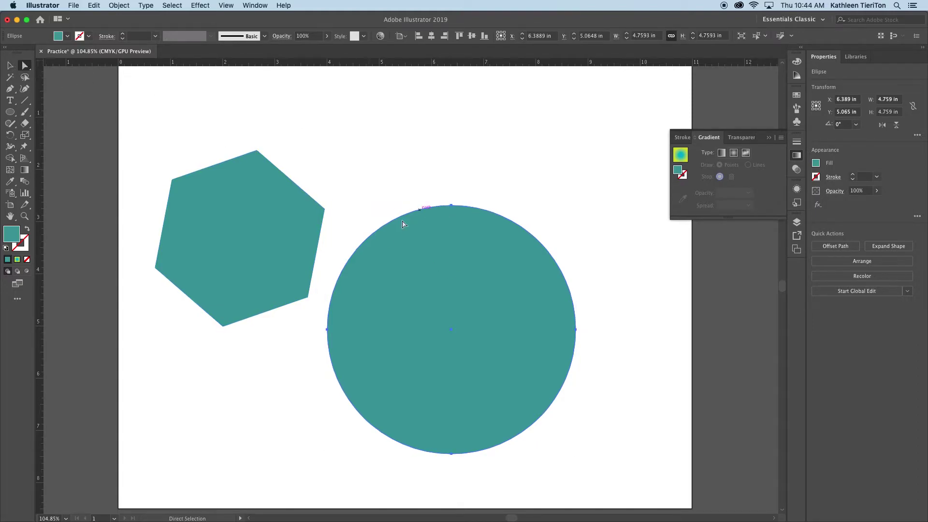
Pull the circle's top anchor point up to about X 6.39 in, Y 2.07 in to form an egg shape
key(super+equal)
key(super+equal)
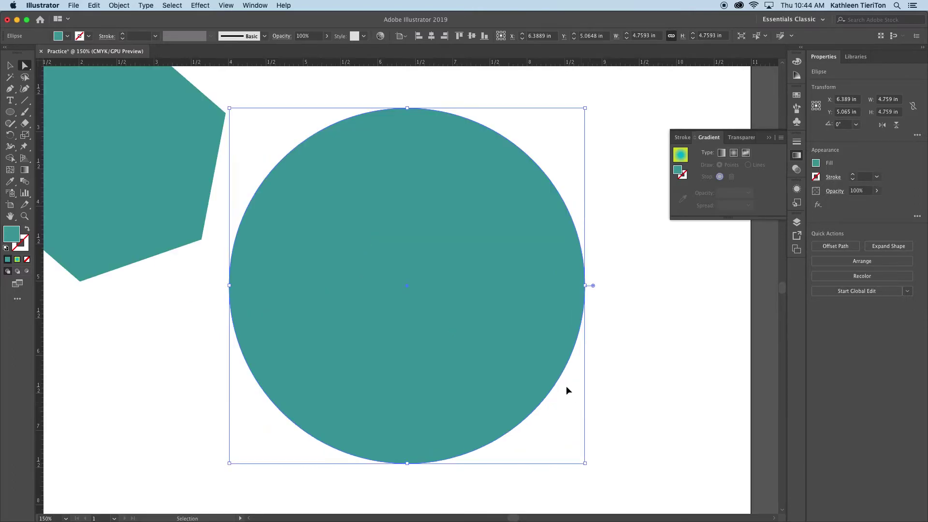
key(b)
drag(440, 174, 466, 277)
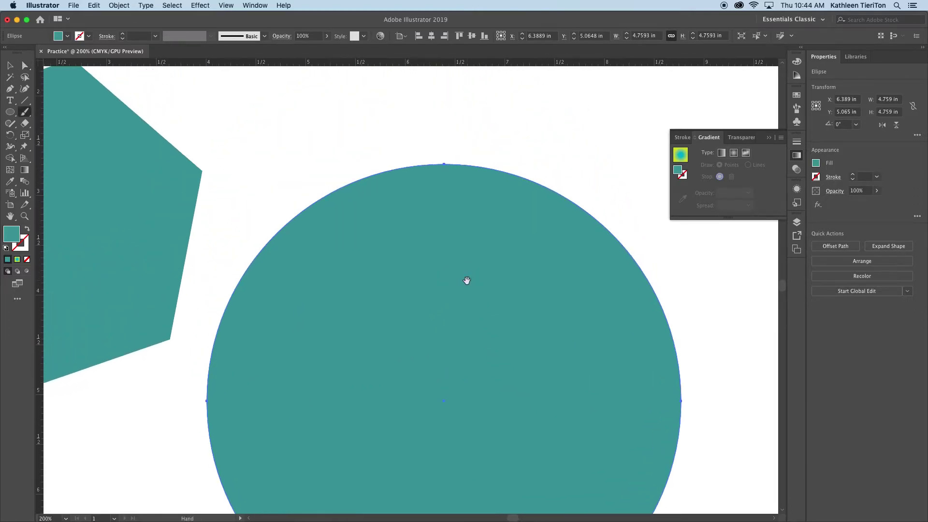
key(a)
click(444, 165)
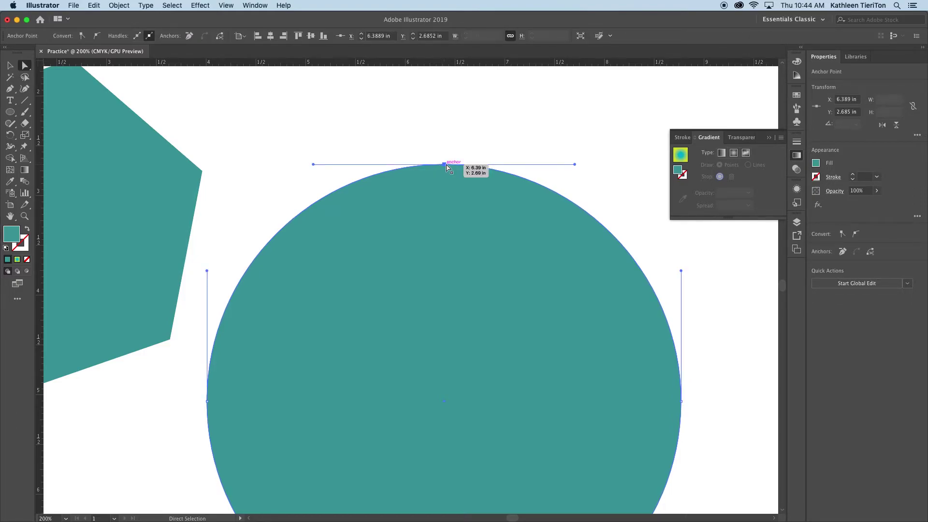
click(445, 165)
drag(445, 167, 430, 121)
key(super+minus)
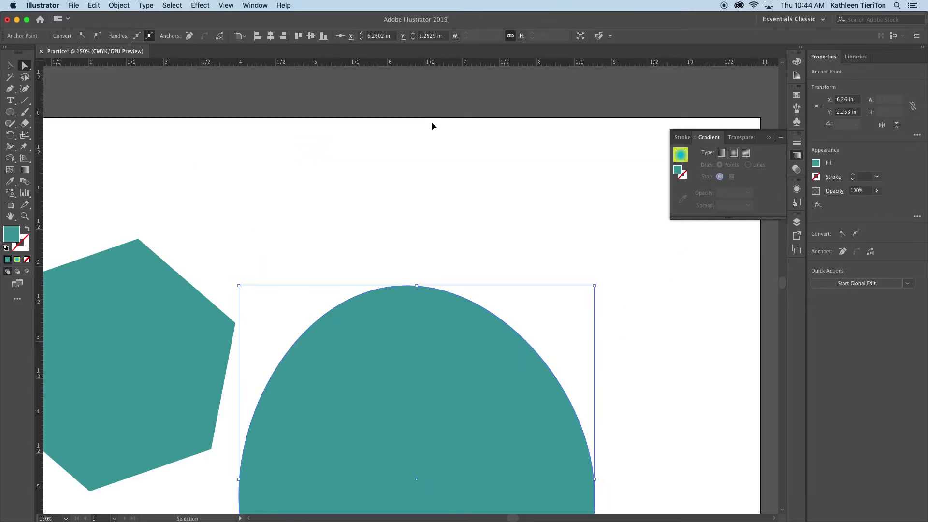
drag(447, 329, 442, 167)
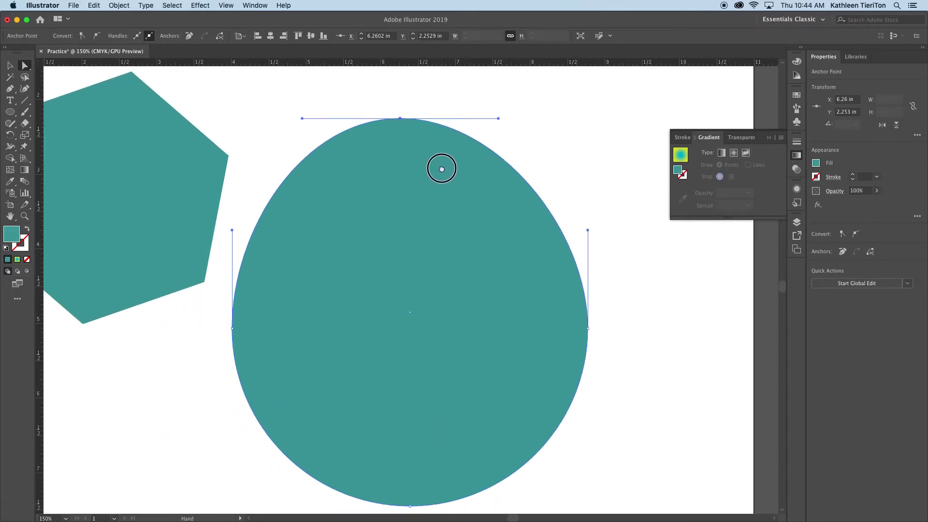
drag(400, 119, 410, 104)
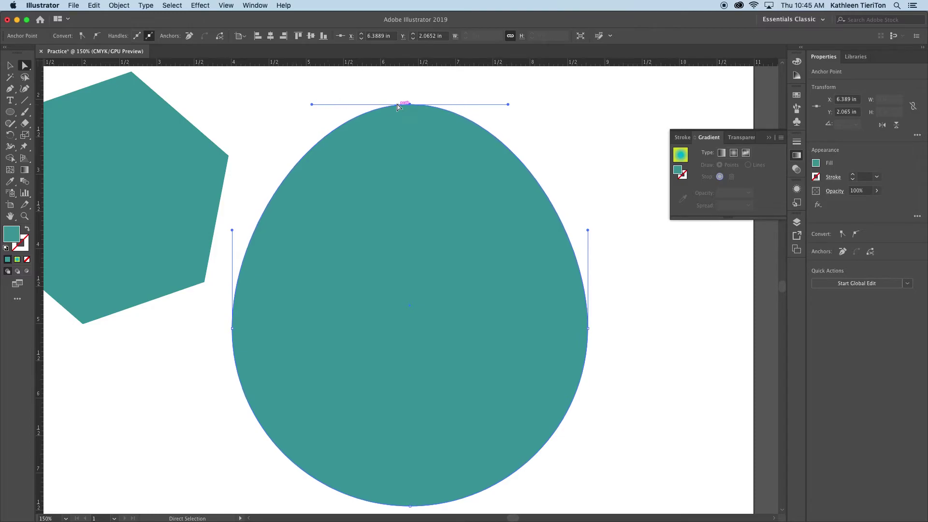
Tilt the egg's top anchor handles, and swing the left handle independently into the shape to form a curled, pointed tip
drag(311, 104, 269, 136)
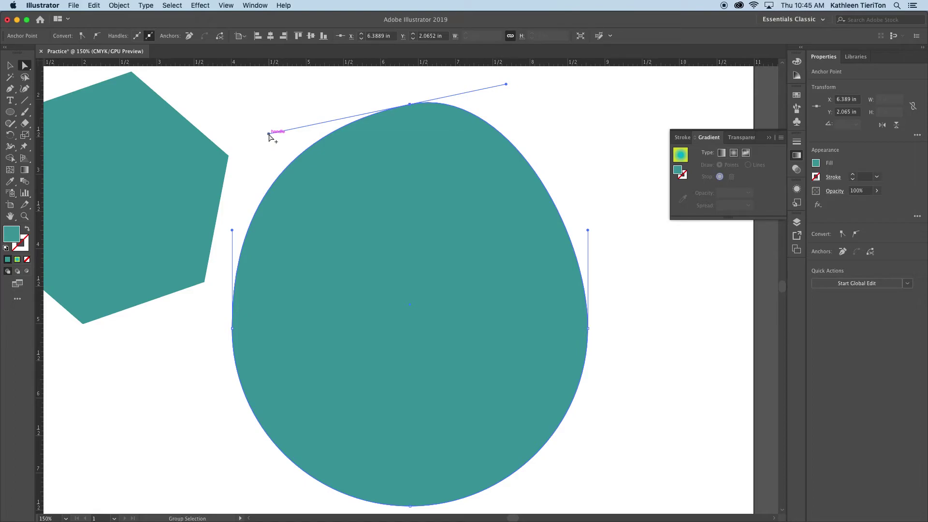
drag(269, 134, 501, 241)
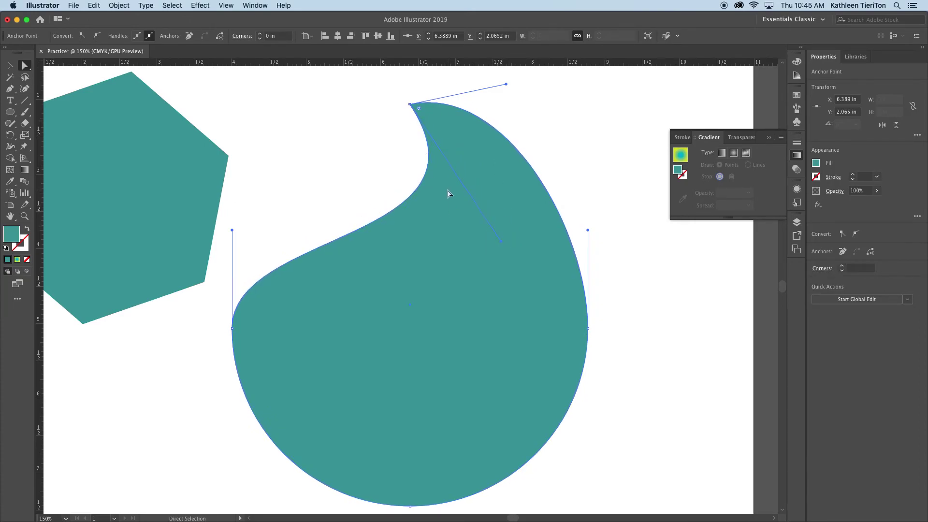
Nudge the hexagon's top corner anchor upward, convert it to a smooth point, and adjust its handles into a rounded top
drag(346, 144, 546, 185)
click(339, 127)
click(331, 113)
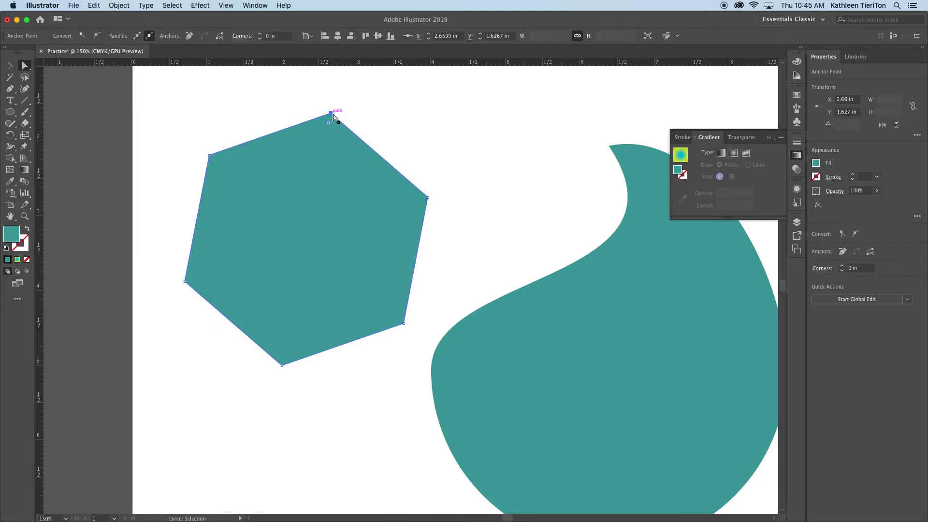
mouse_move(330, 113)
mouse_down()
mouse_move(320, 253)
mouse_move(224, 234)
mouse_move(334, 228)
mouse_move(330, 112)
mouse_up()
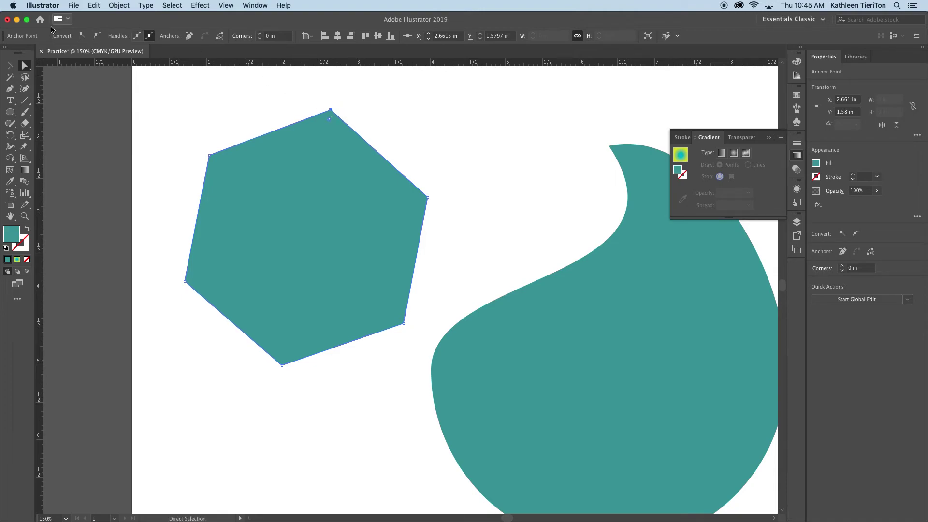
click(99, 37)
drag(331, 112, 245, 92)
drag(366, 103, 410, 111)
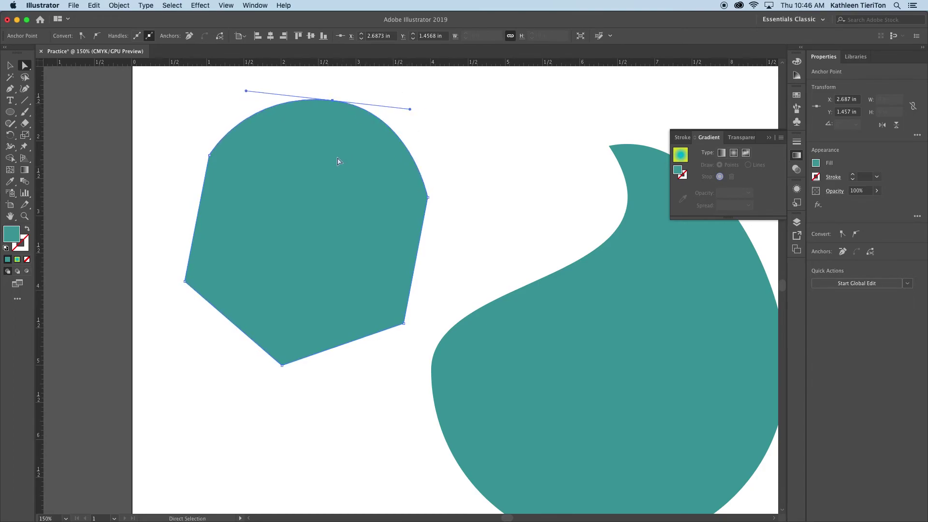
Remove the rounded top anchor point and move the upper-left corner to about X 1.62 in, Y 1.46 in
click(189, 36)
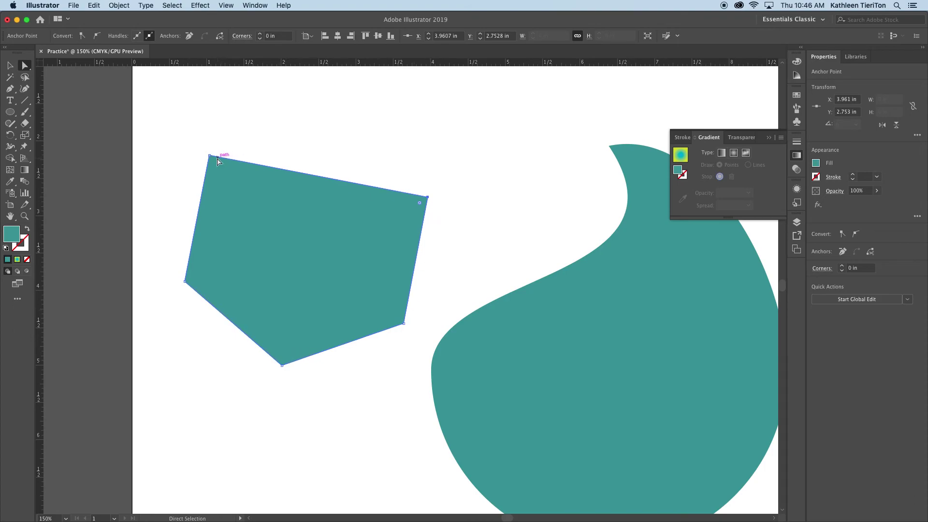
drag(210, 156, 253, 101)
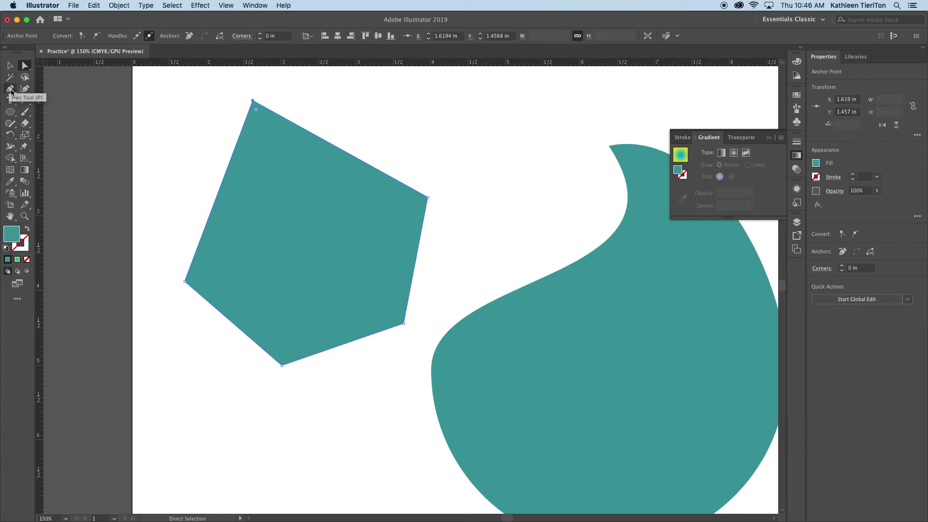
Add one anchor point near the middle of each of the polygon's five edges with the Add Anchor Point tool
drag(11, 91, 104, 102)
click(223, 177)
click(233, 323)
click(339, 347)
click(418, 252)
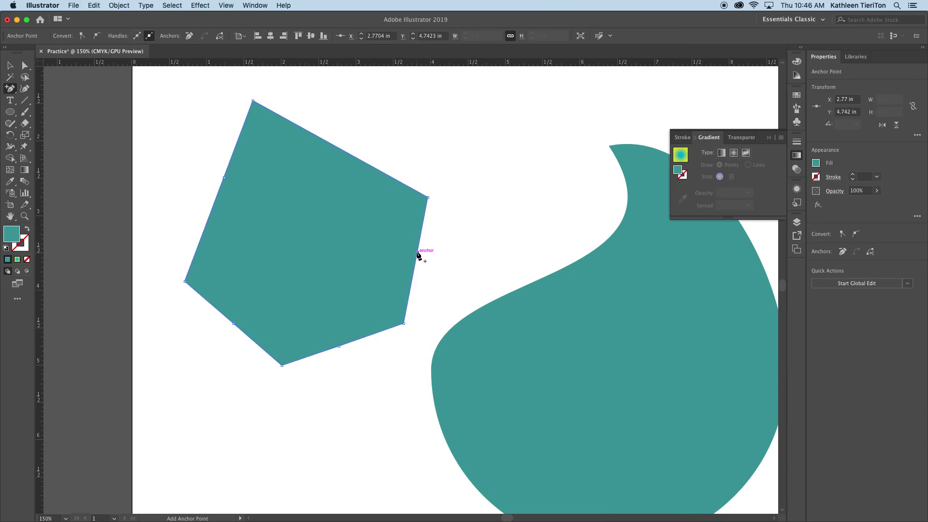
click(358, 158)
Pull the polygon's new top-edge and bottom-edge anchors outward, and push the right-edge anchor inward to about X 3.41 in, Y 3.17 in
click(24, 66)
drag(357, 159, 386, 106)
drag(417, 254, 383, 227)
drag(340, 347, 359, 386)
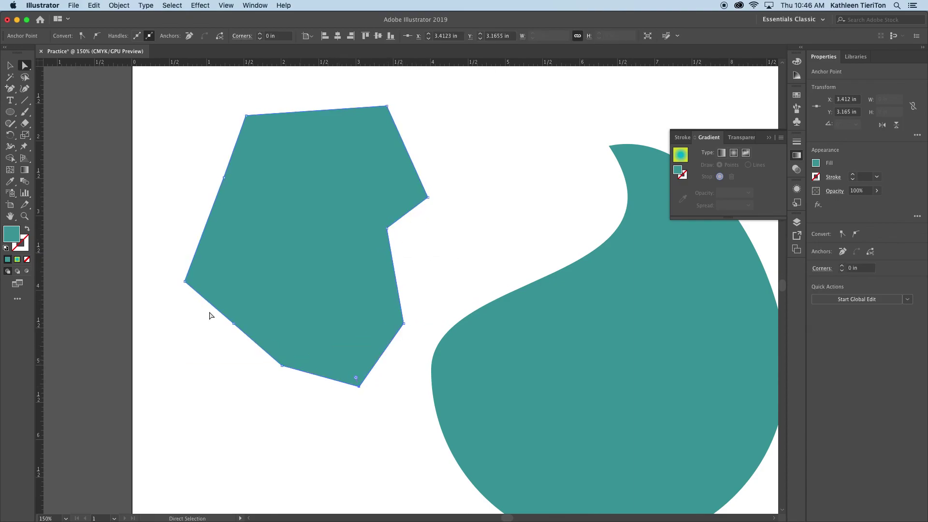
Pull the polygon's lower-left and left-edge anchors outward, and push its left corner inward to about X 1.83 in, Y 3.28 in
drag(233, 327, 198, 342)
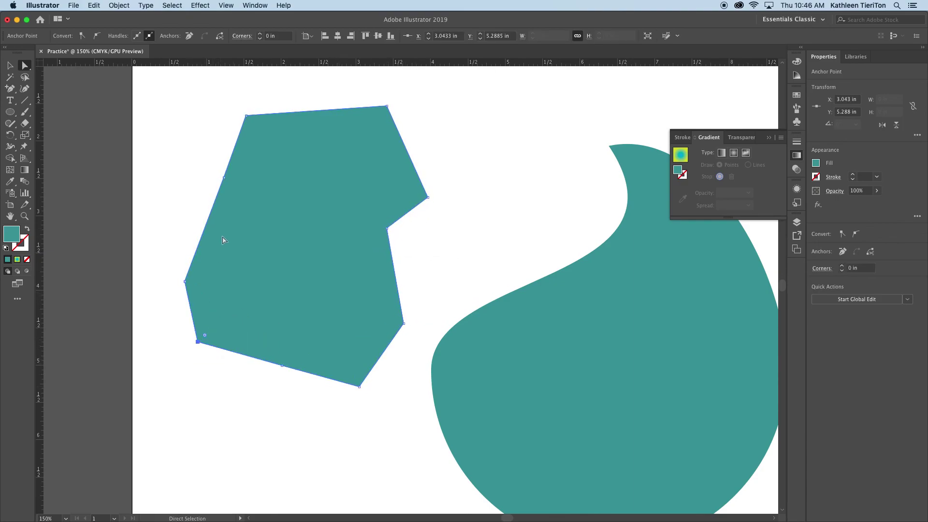
drag(224, 183, 177, 184)
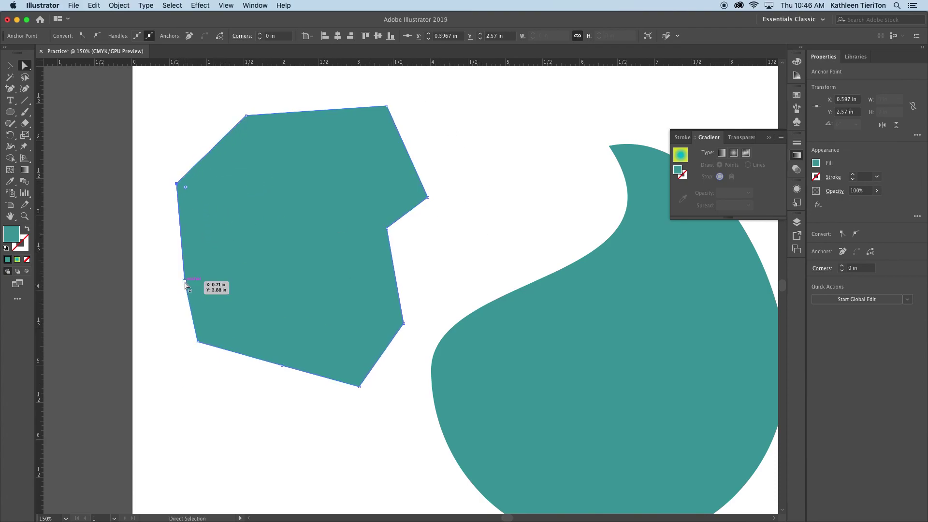
drag(185, 282, 268, 237)
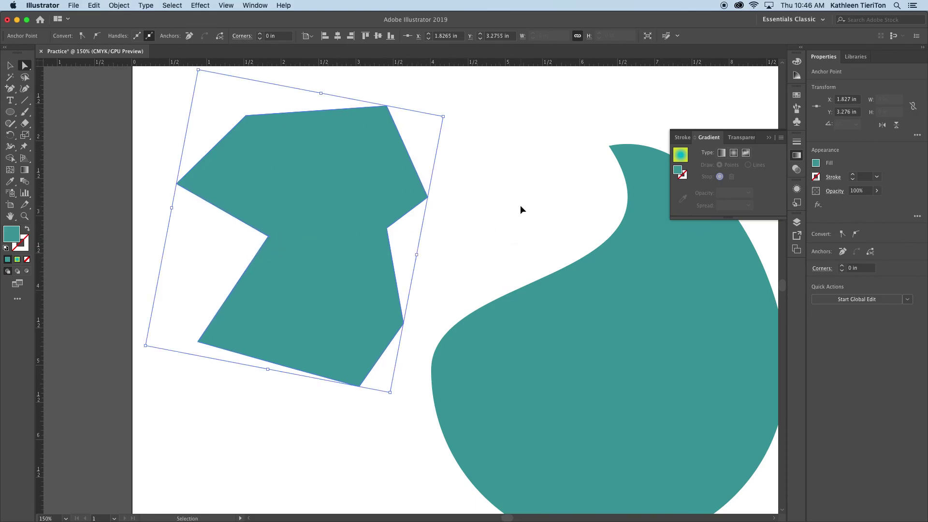
key(super+minus)
drag(555, 248, 337, 196)
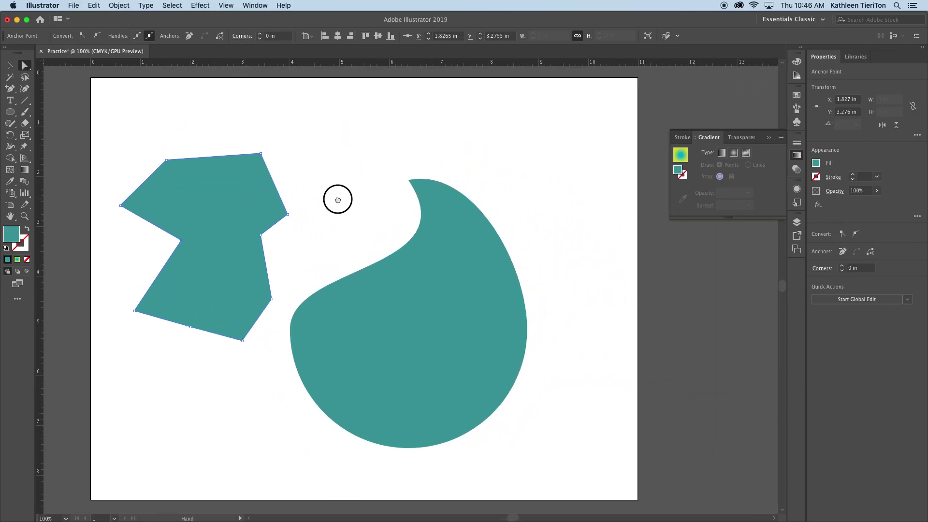